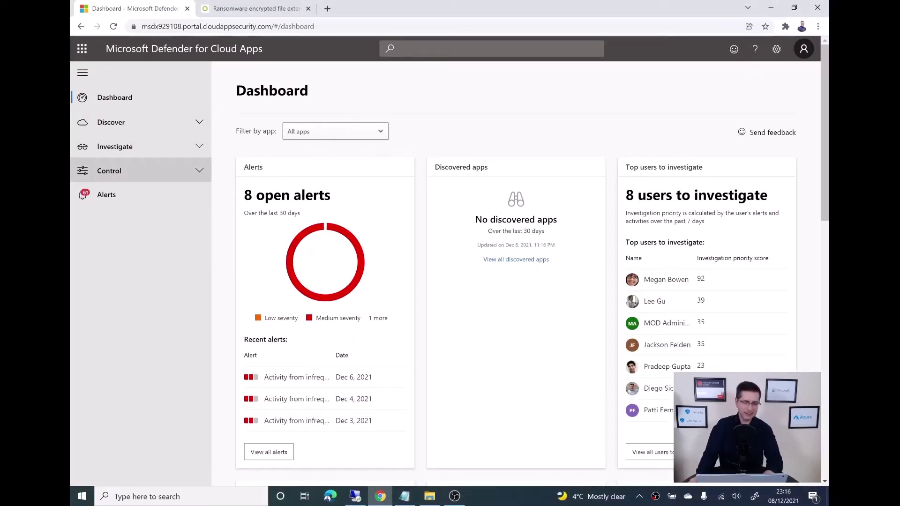
- Filter the policies by name 'ra' and open the built-in Ransomware activity policy for editing
left_click(141, 171)
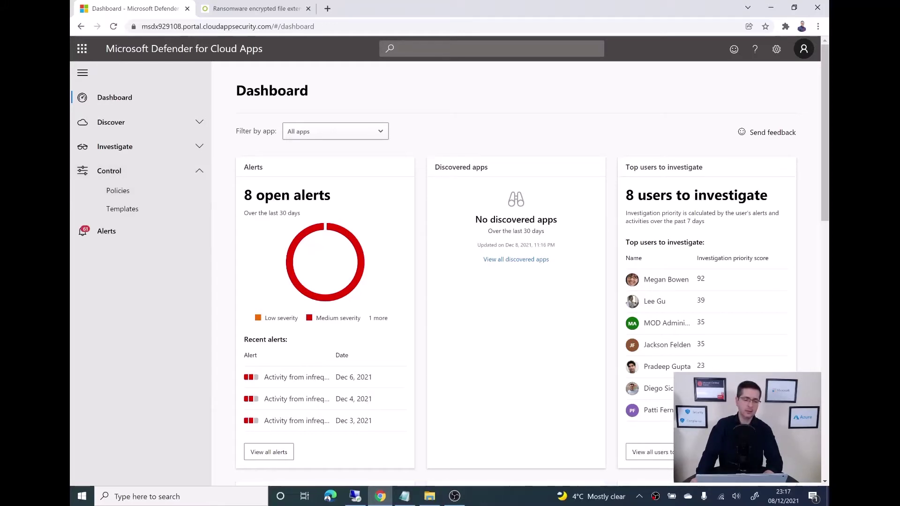
left_click(118, 190)
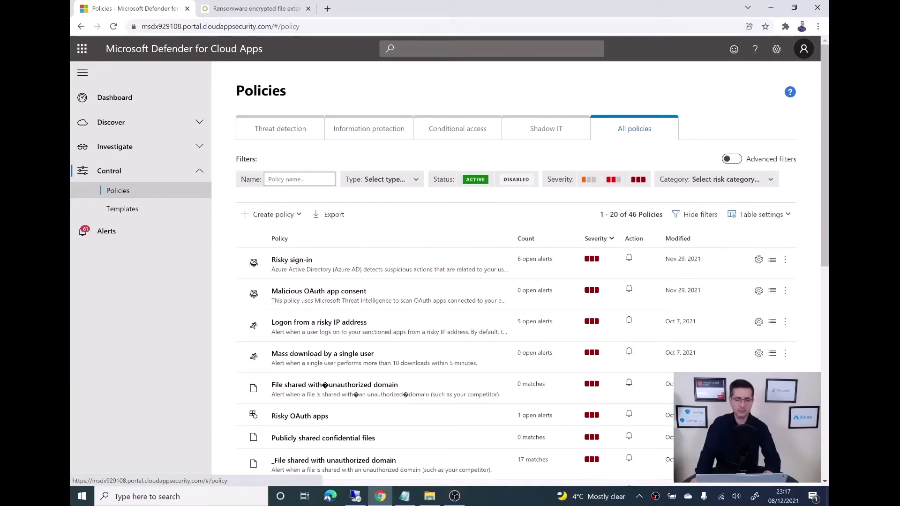
left_click(299, 179)
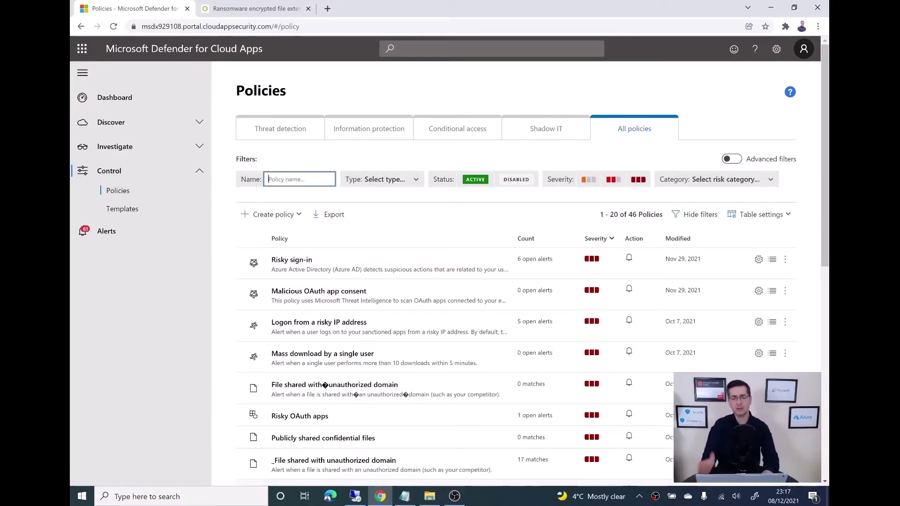
type("ran")
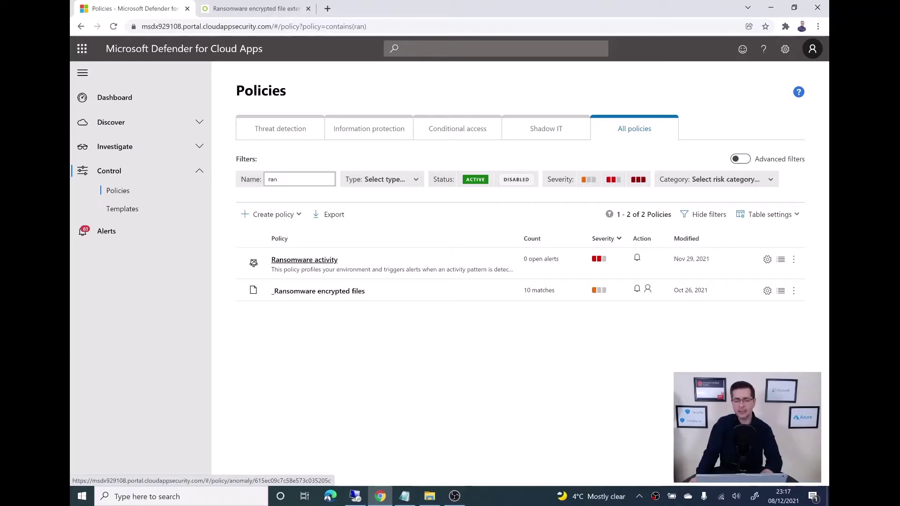
left_click(793, 260)
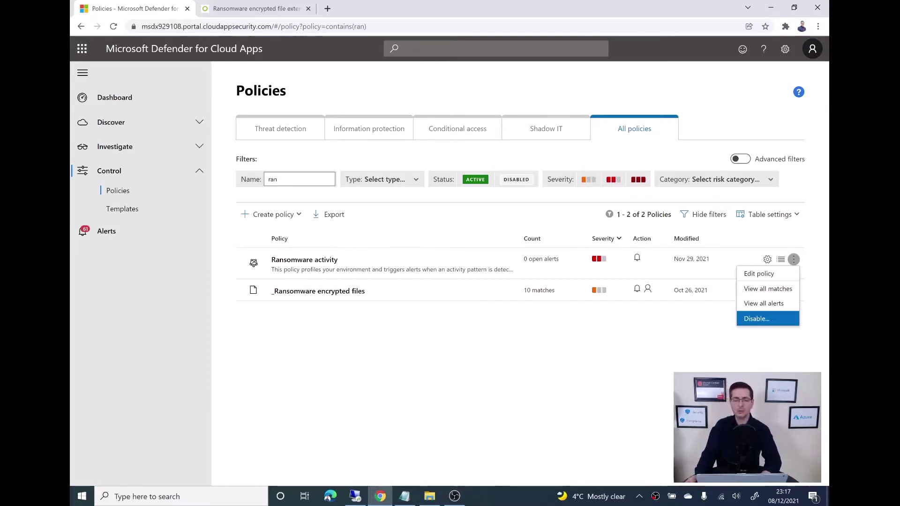
left_click(304, 260)
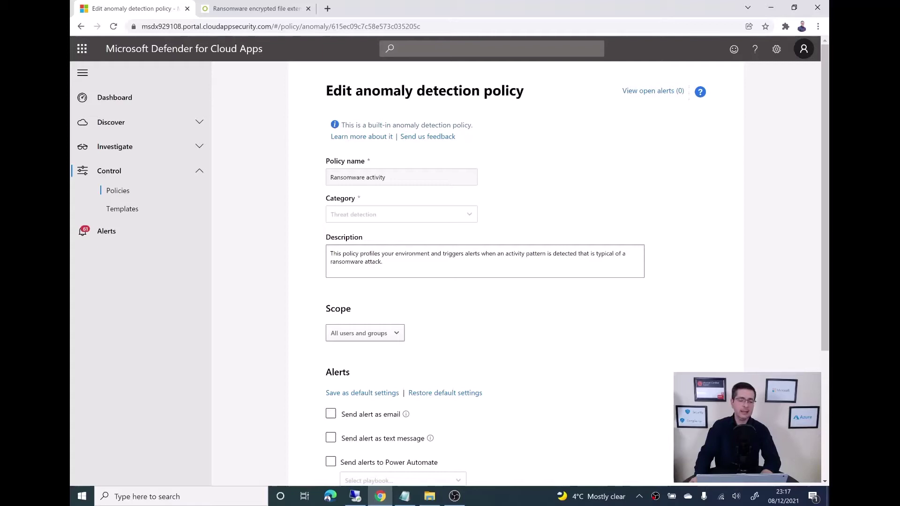
- Return to the unfiltered All policies list of 46 policies
left_click(118, 190)
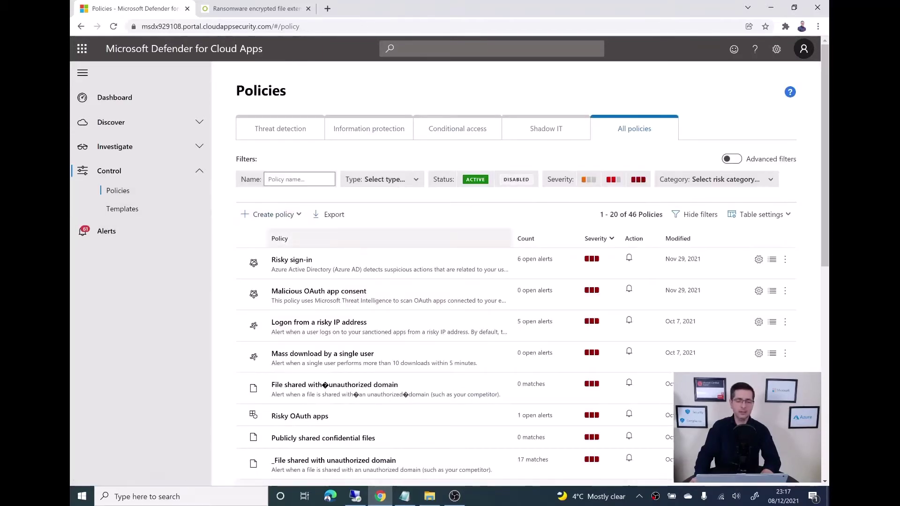
left_click(281, 239)
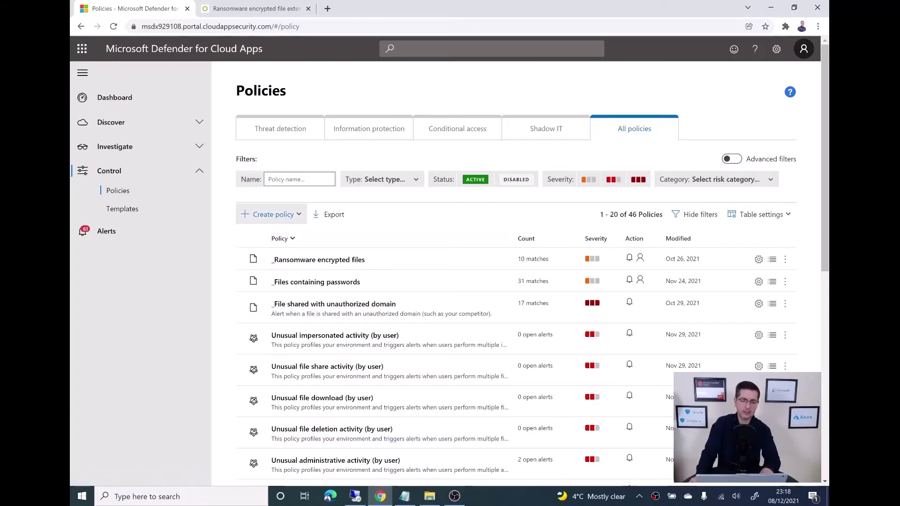
left_click(274, 214)
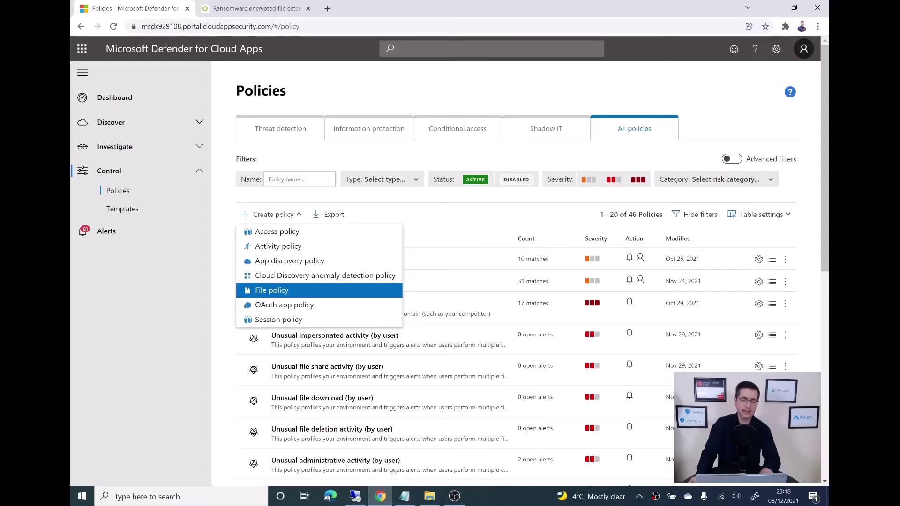
left_click(272, 290)
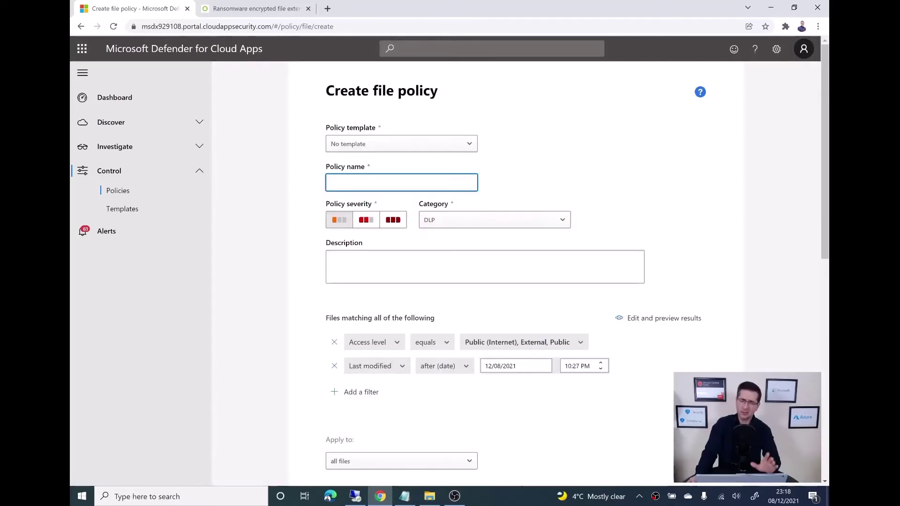
type("test")
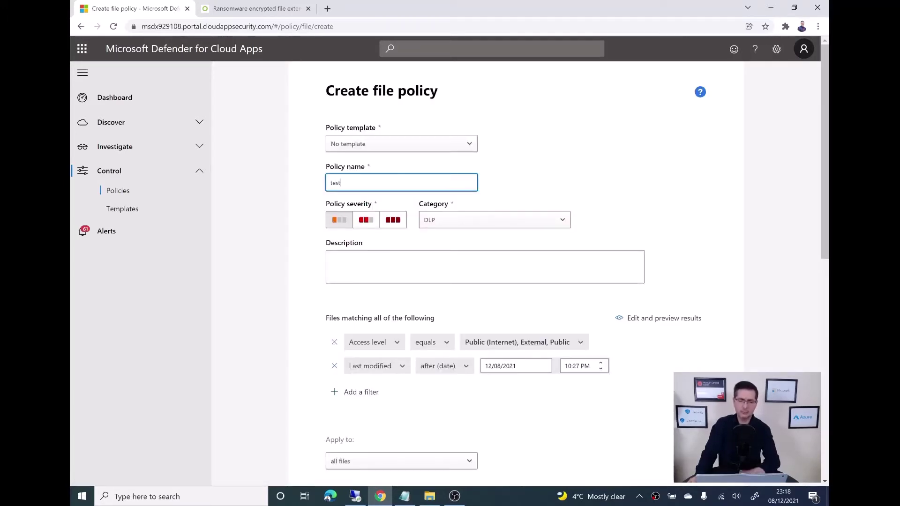
scroll(375, 264, "down", 2)
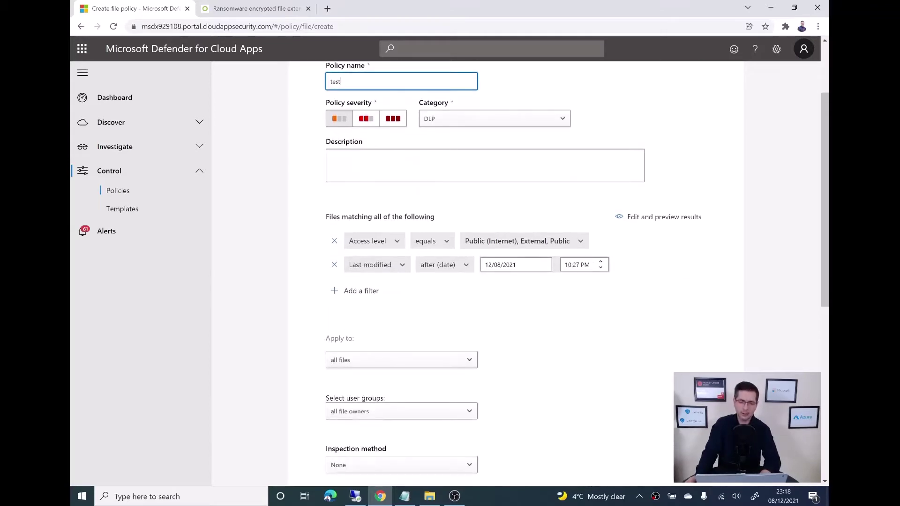
left_click(335, 264)
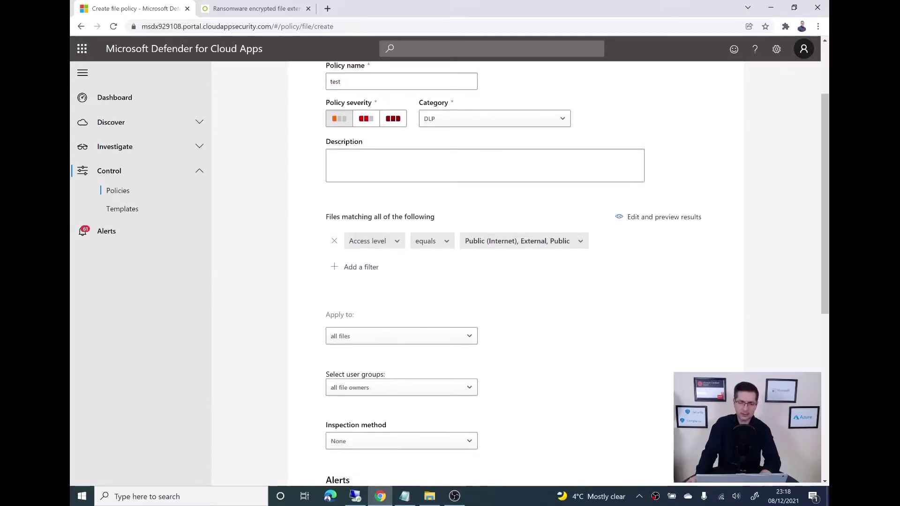
left_click(371, 241)
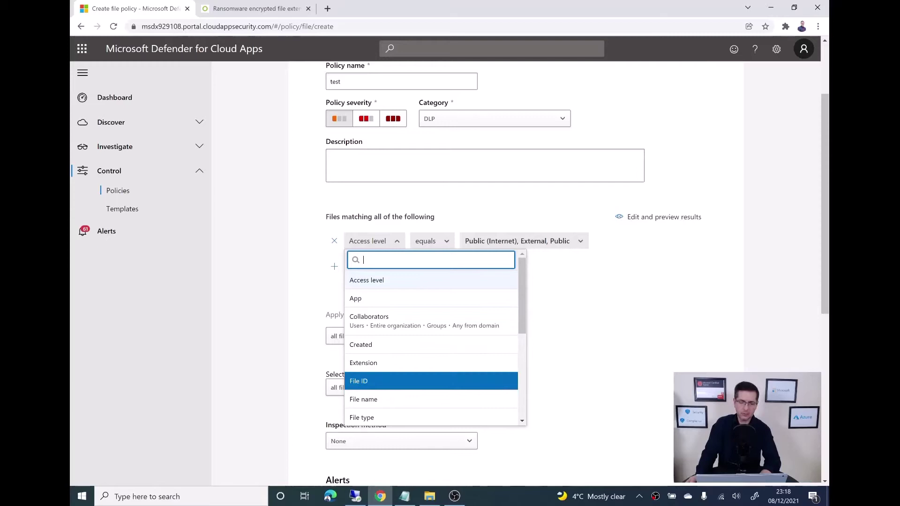
scroll(431, 384, "down", 1)
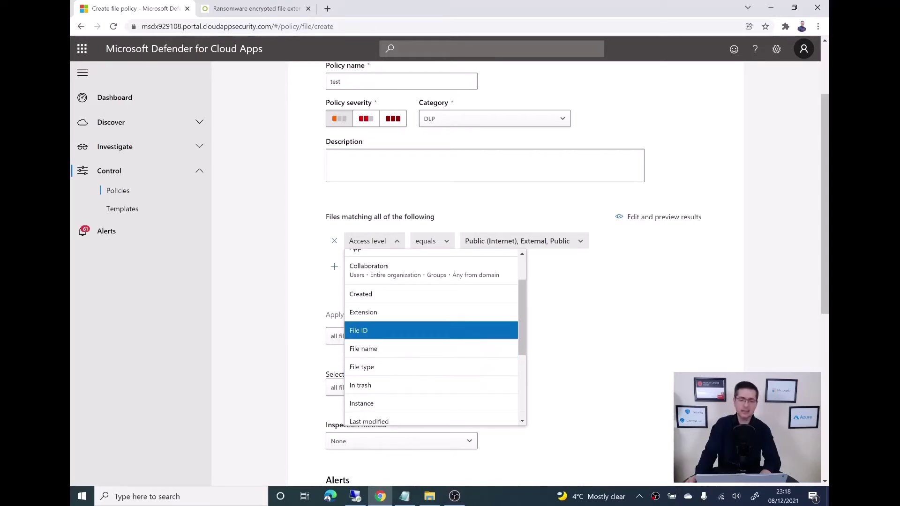
key("Escape")
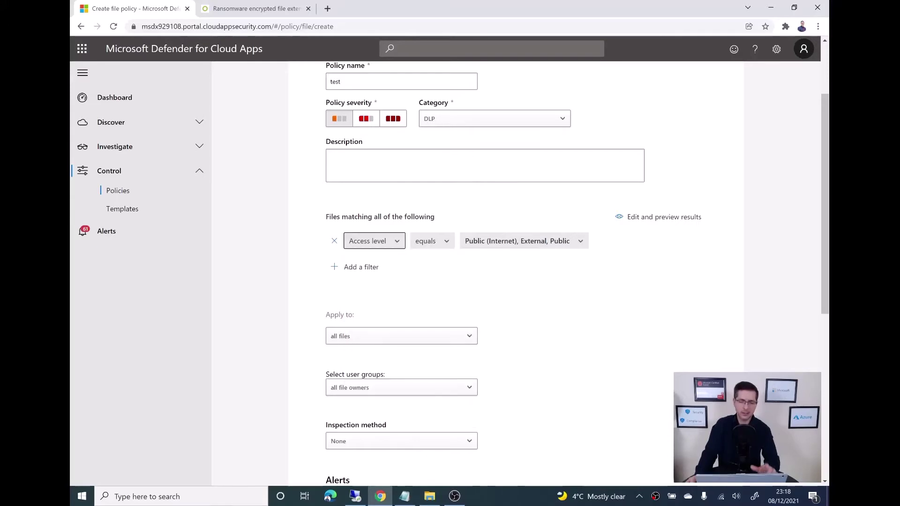
scroll(450, 263, "up", 3)
left_click(117, 190)
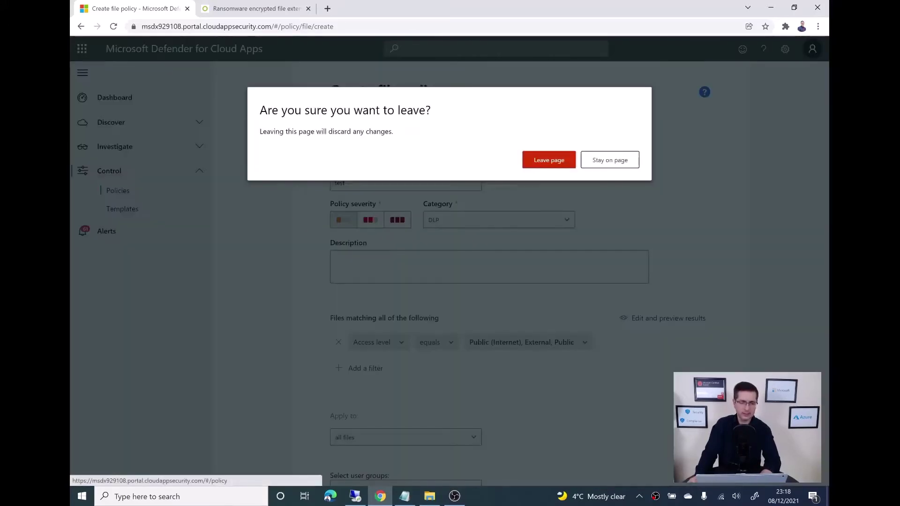
left_click(548, 160)
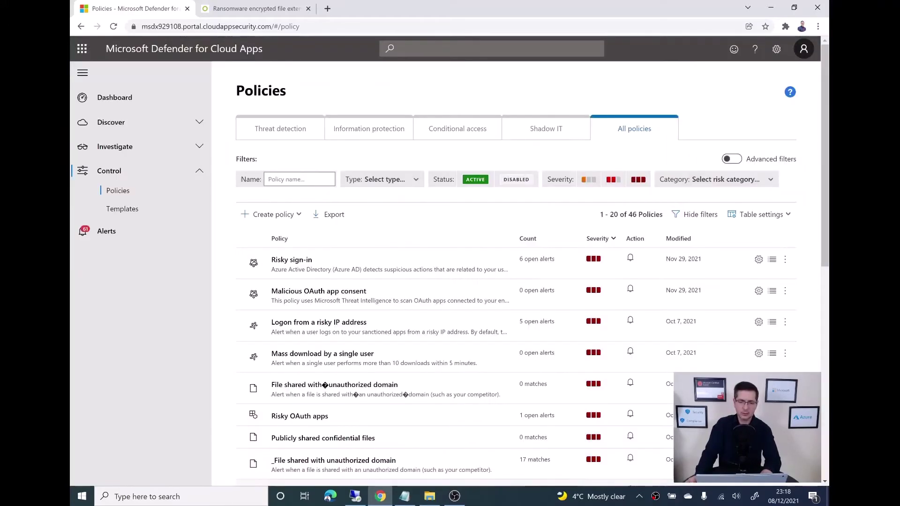
- Sort policies by name, open _Ransomware encrypted files, and review its crytped/cryptor Extension filter
left_click(280, 239)
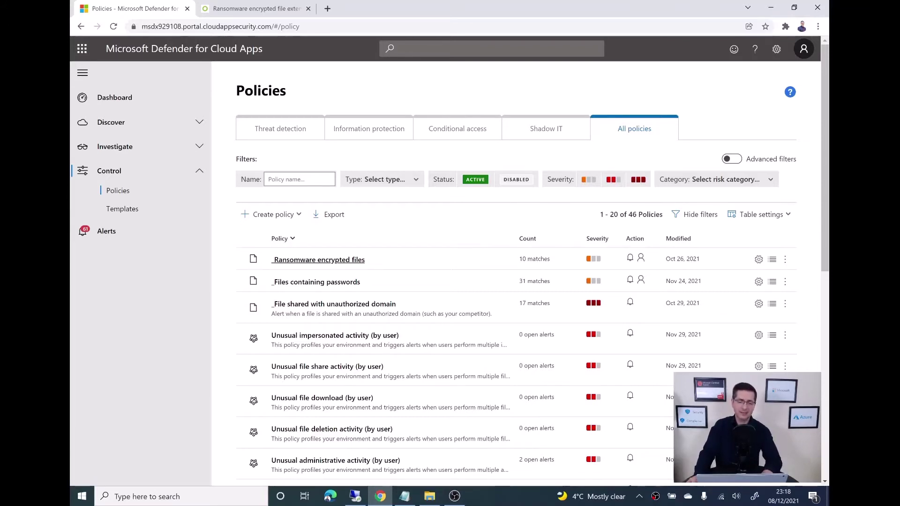
left_click(319, 260)
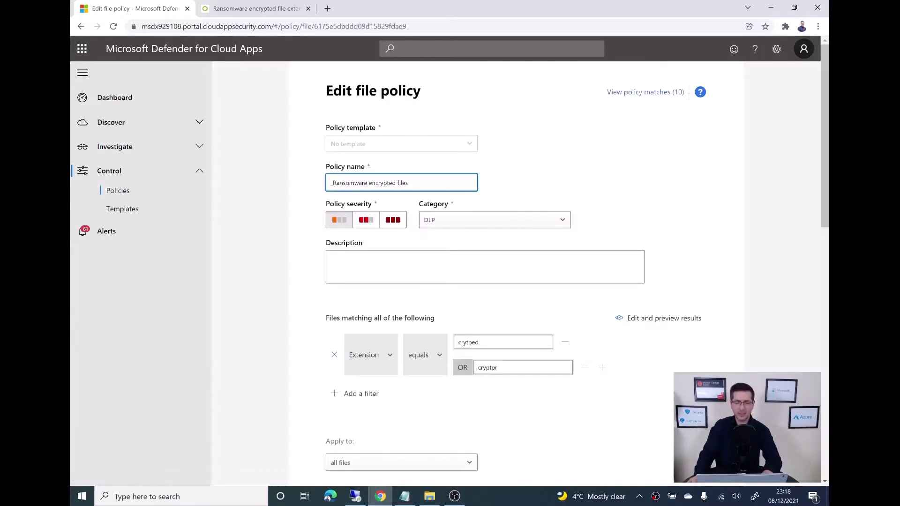
key("ctrl+a")
scroll(371, 253, "down", 2)
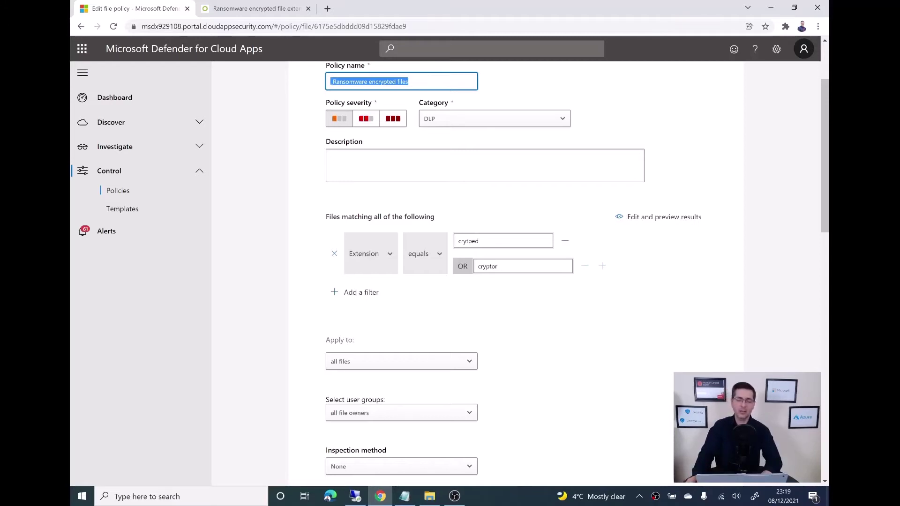
scroll(576, 273, "down", 1)
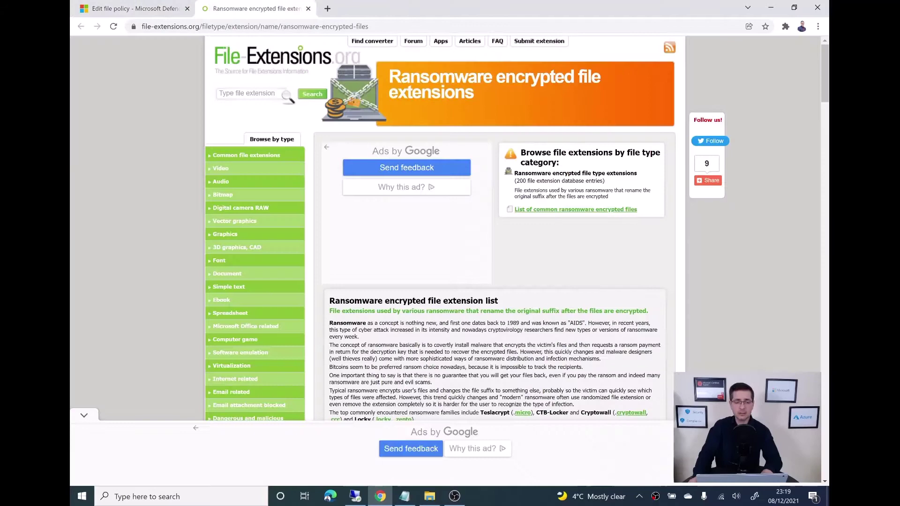
- Browse File-Extensions.org's 200 ransomware encrypted extensions, such as micro, zepto, locky and cryptowall
left_click(256, 9)
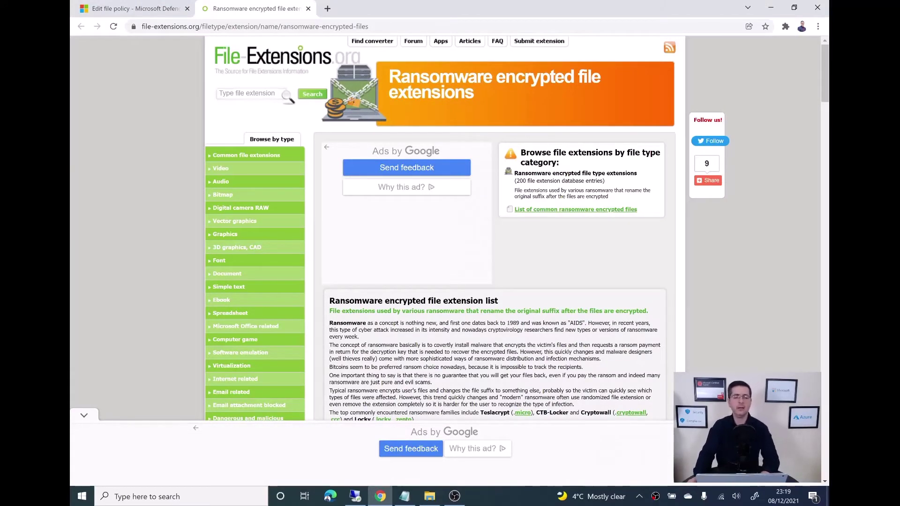
scroll(256, 330, "down", 2)
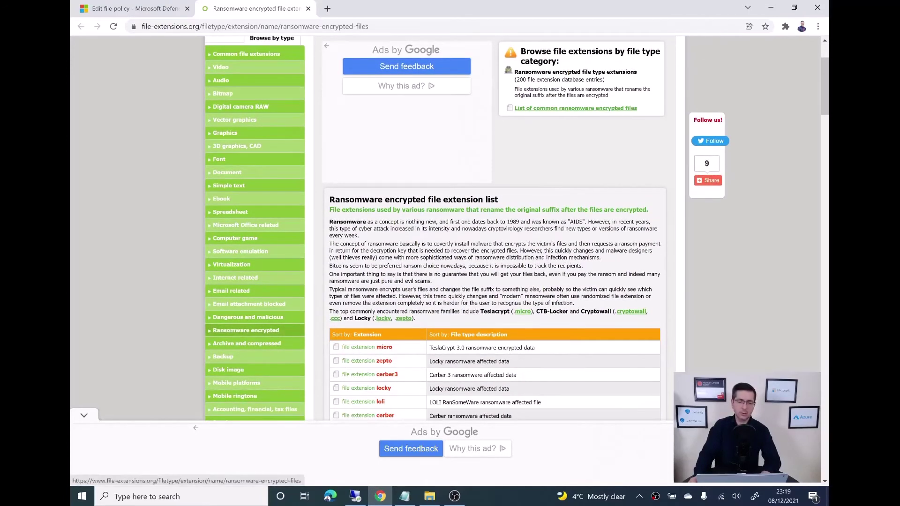
left_click(256, 330)
scroll(255, 330, "down", 2)
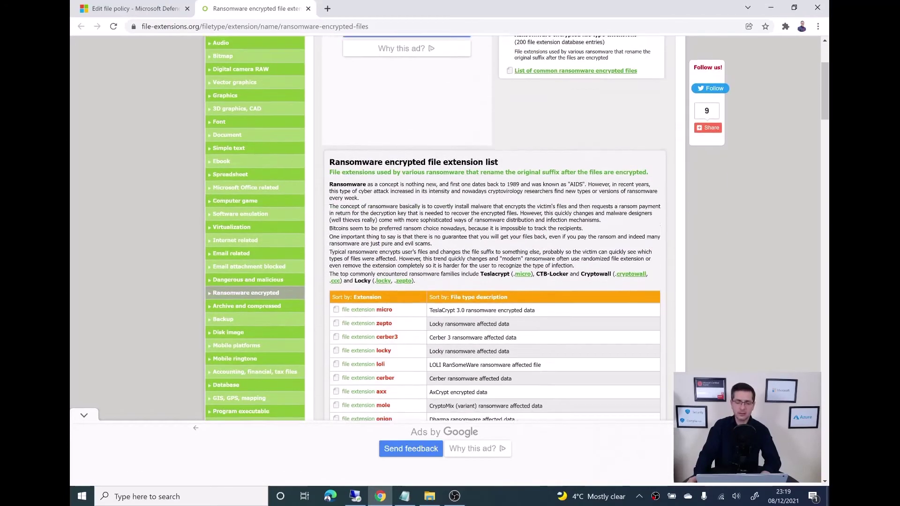
scroll(494, 225, "down", 7)
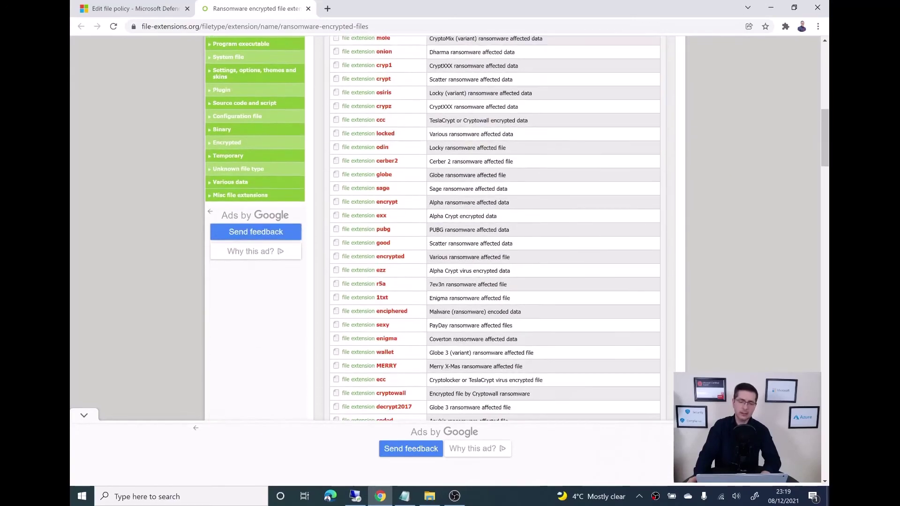
scroll(494, 225, "down", 5)
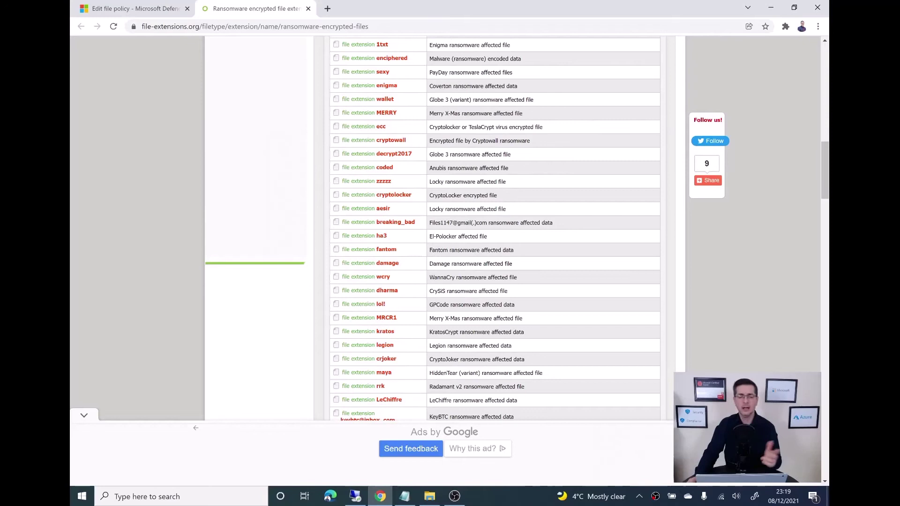
- Review the file policy's alert settings: e-mail to three recipients with a daily limit of 5
left_click(134, 9)
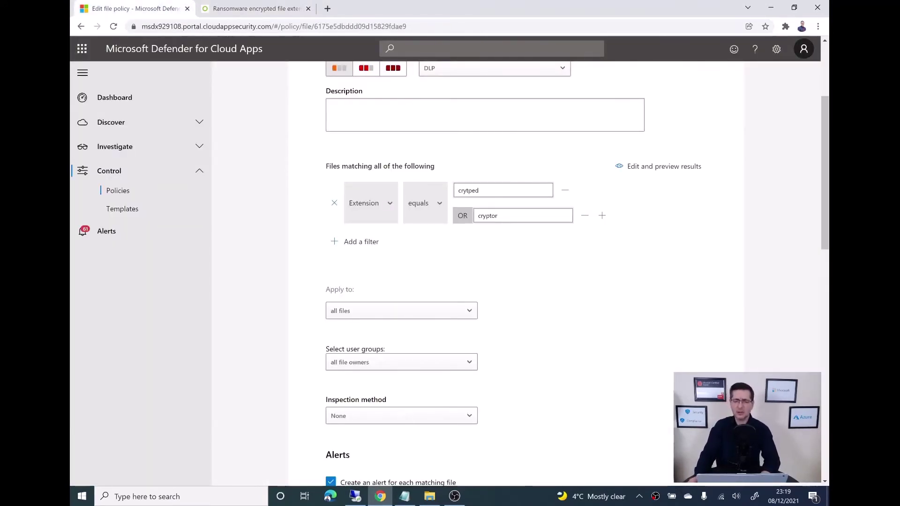
scroll(516, 272, "down", 2)
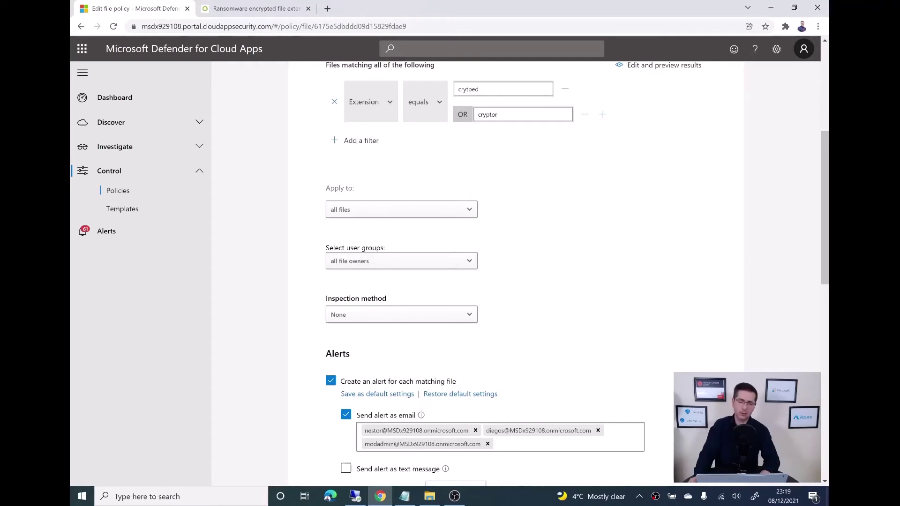
scroll(516, 281, "down", 2)
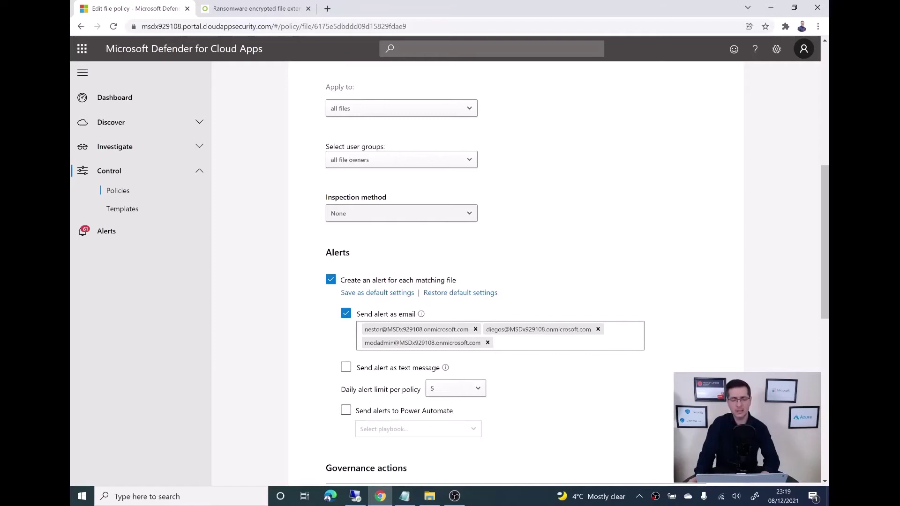
scroll(516, 281, "down", 2)
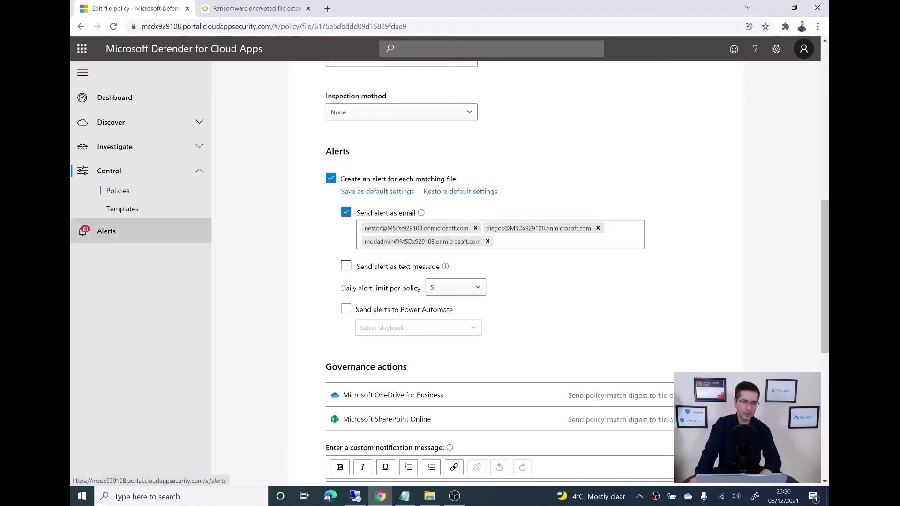
- Open the first _Ransomware encrypted files alert and expand the Competitor Listing.cryptor file details
left_click(106, 231)
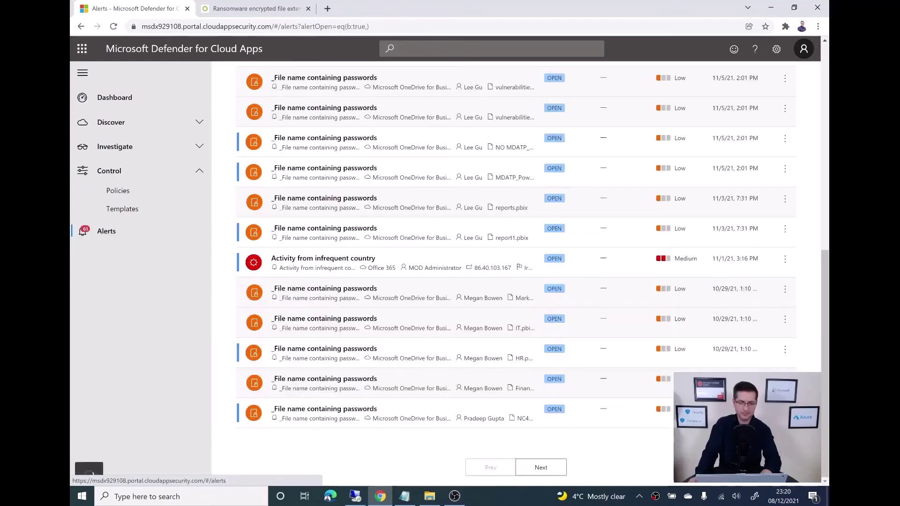
left_click(541, 467)
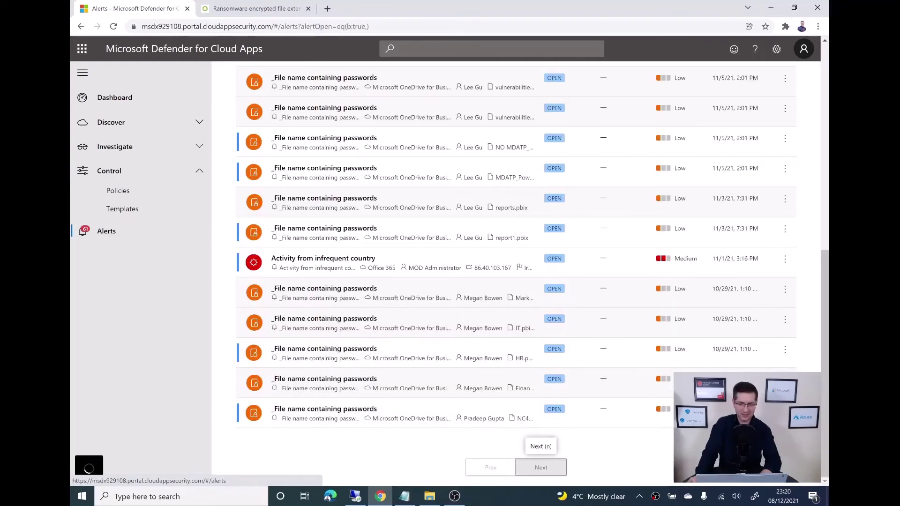
scroll(516, 274, "up", 5)
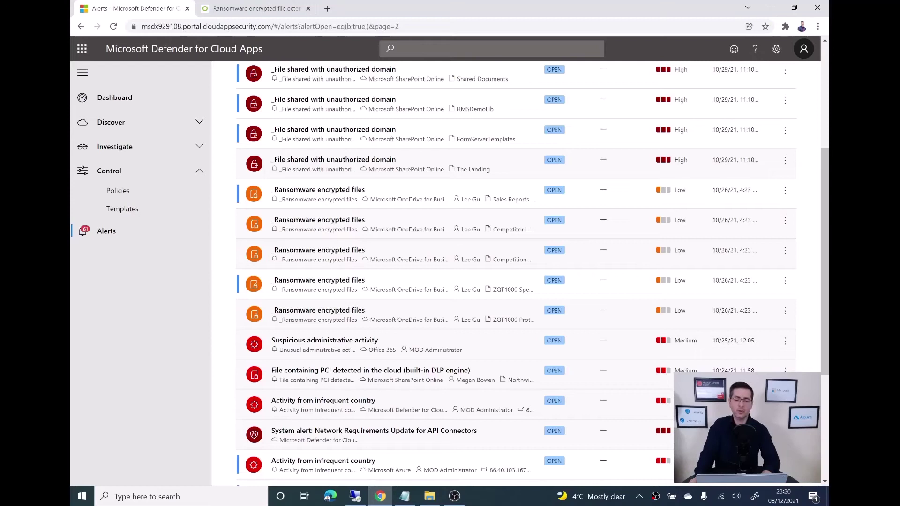
left_click(319, 190)
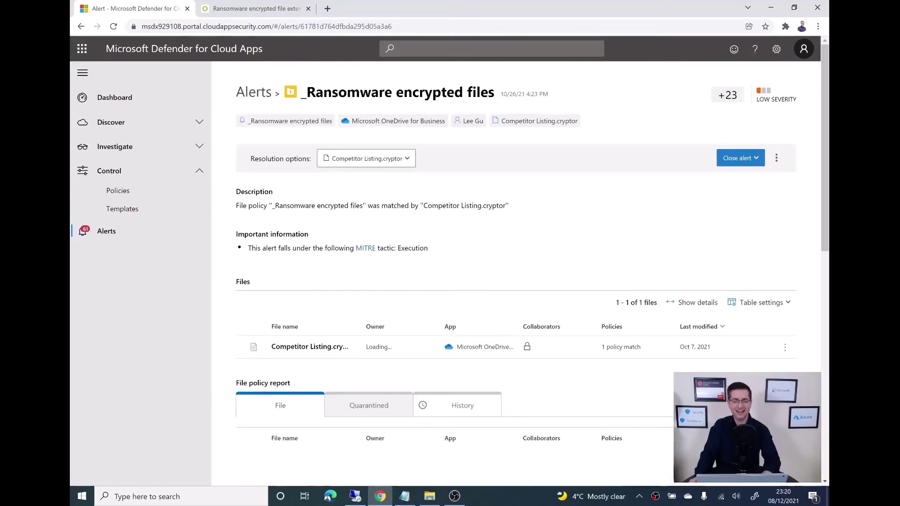
scroll(516, 269, "down", 3)
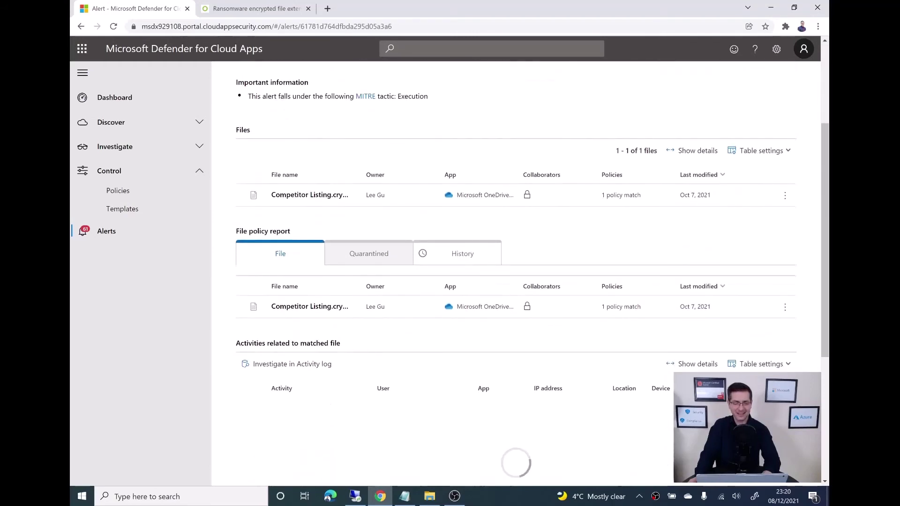
scroll(375, 258, "down", 1)
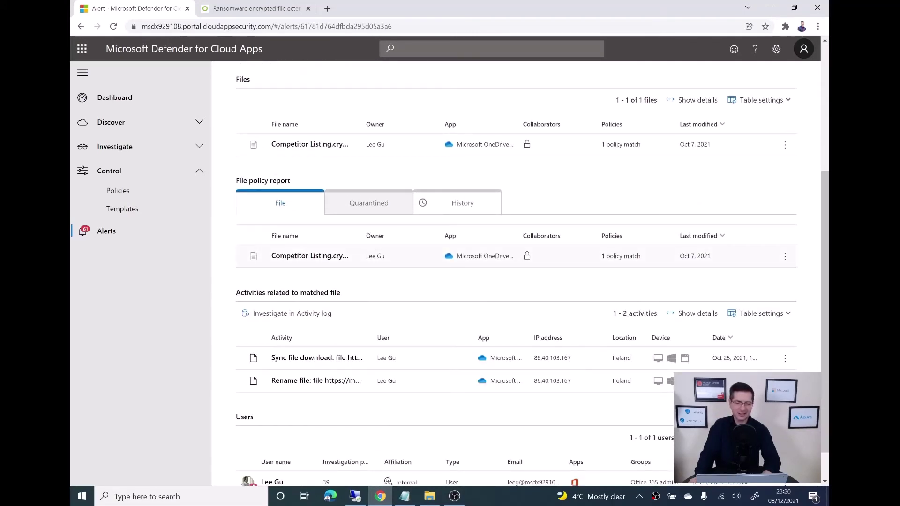
left_click(310, 256)
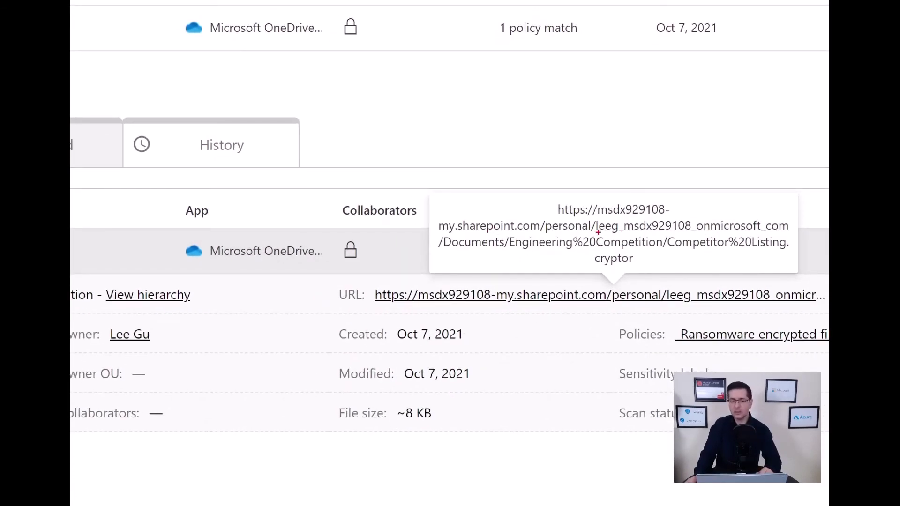
left_click_drag(597, 231, 626, 231)
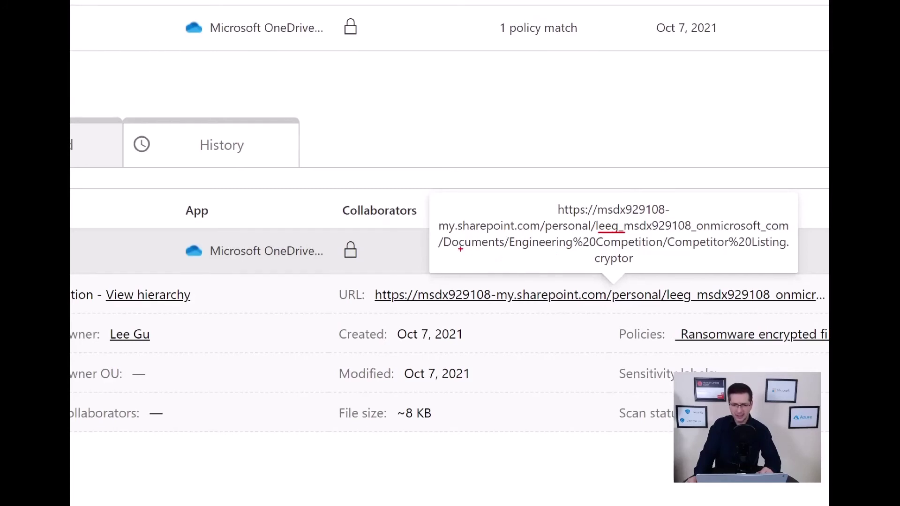
left_click_drag(451, 252, 784, 251)
left_click_drag(593, 268, 647, 265)
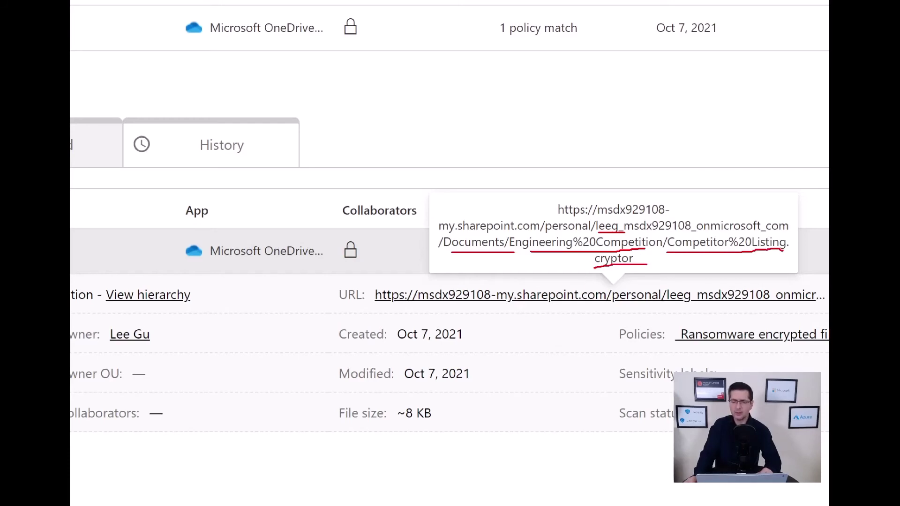
key("Escape")
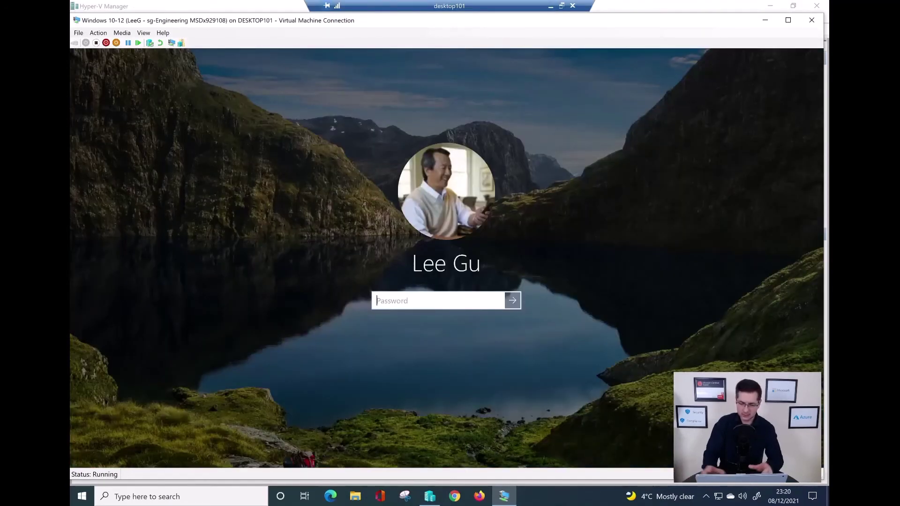
- Enter the account password on the VM lock screen to sign in to desktop101
type("*******")
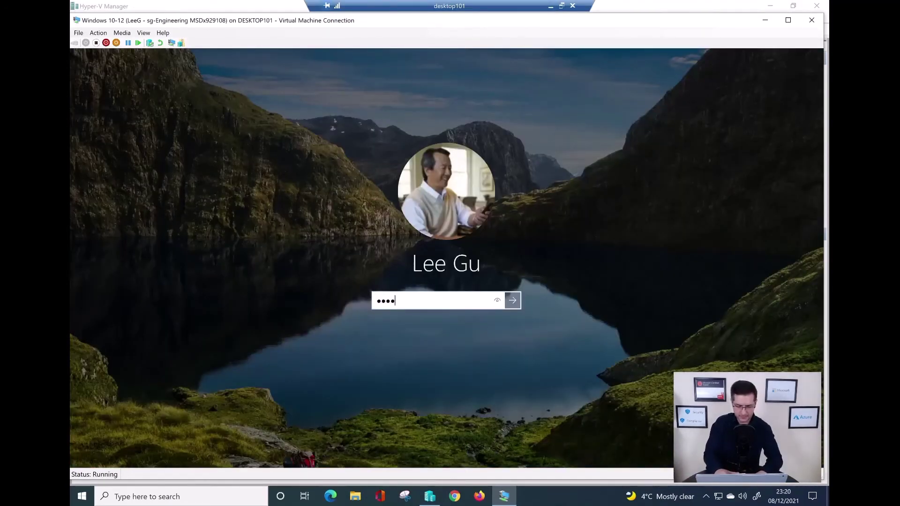
type("****")
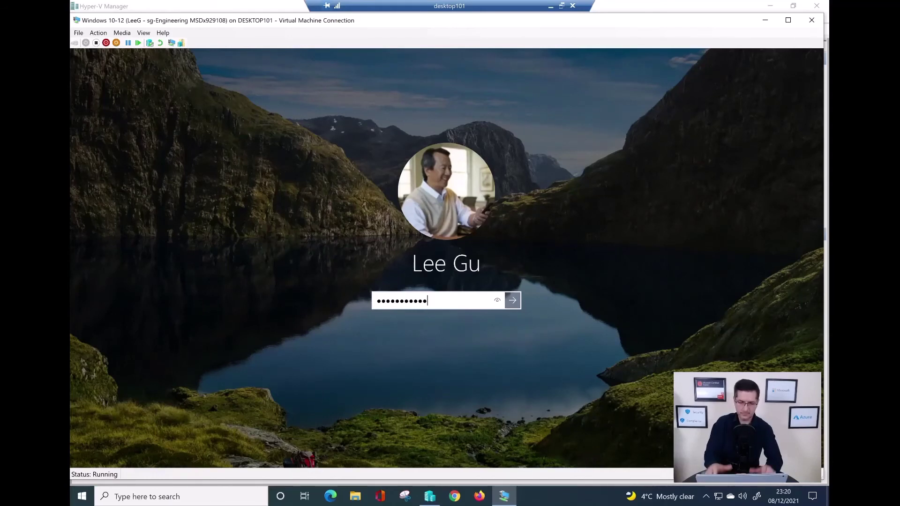
key("Return")
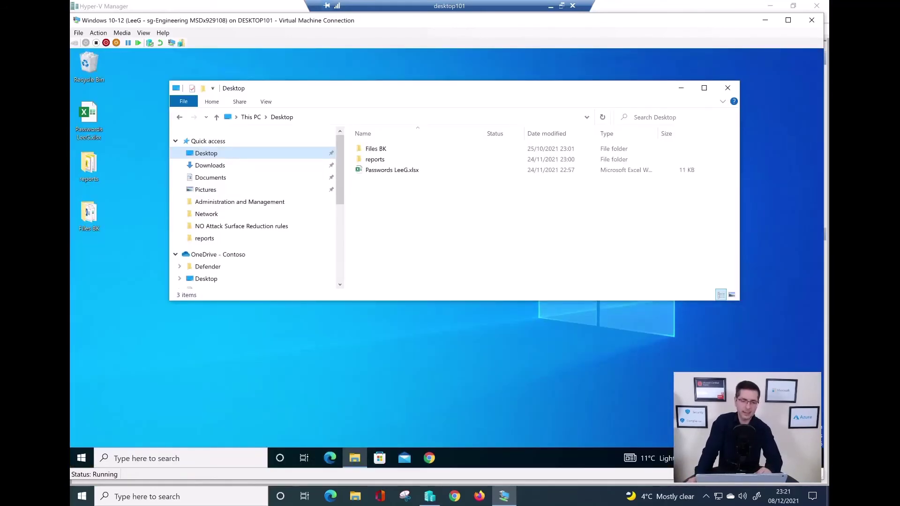
scroll(257, 206, "down", 1)
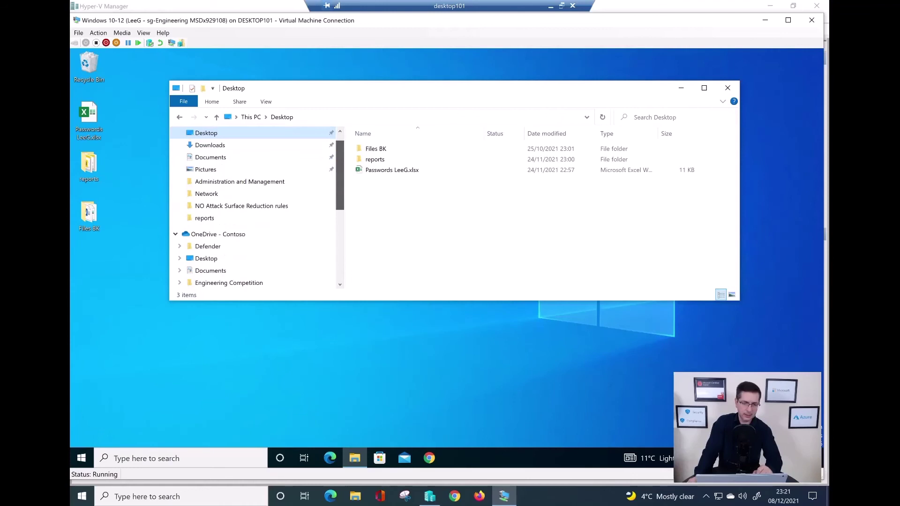
scroll(257, 206, "up", 1)
scroll(257, 206, "down", 2)
scroll(256, 201, "down", 2)
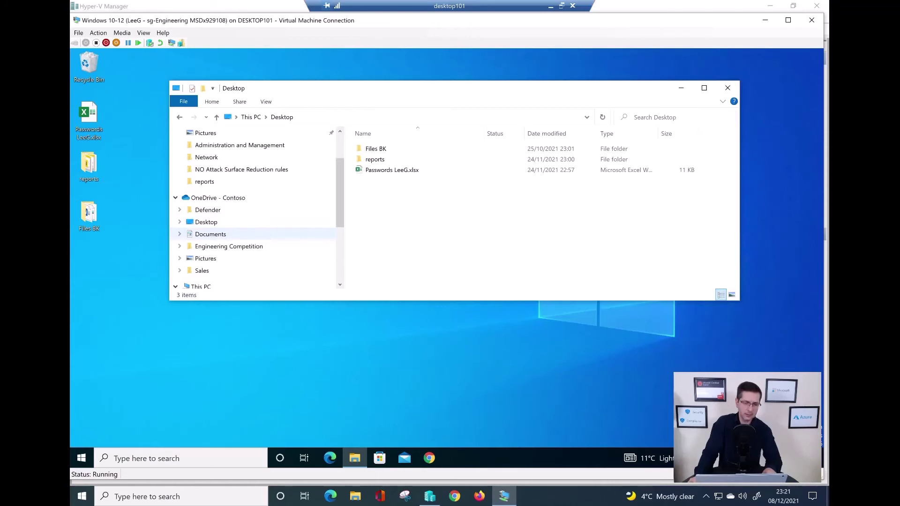
- Open Engineering Competition under OneDrive - Contoso, showing its three .cryptor files
left_click(229, 246)
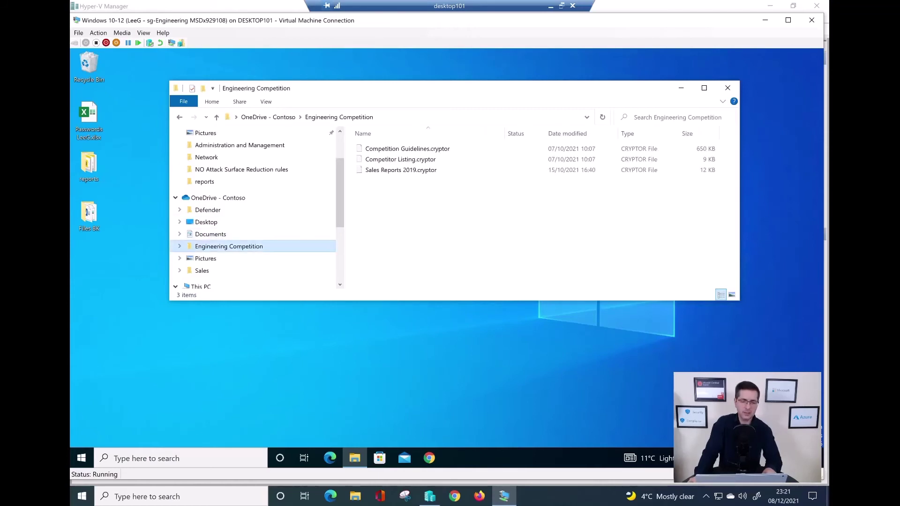